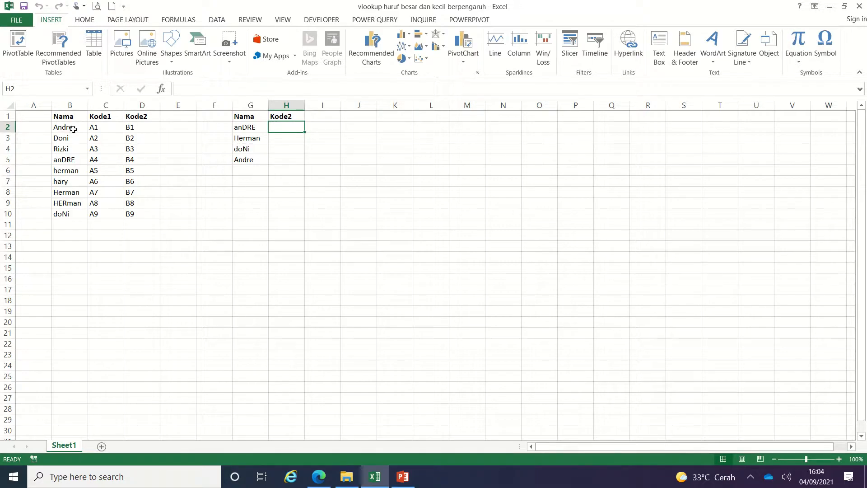
Examine the Nama entries in column B that differ only in letter case and the lookup names in G2:G5
left_click(73, 129)
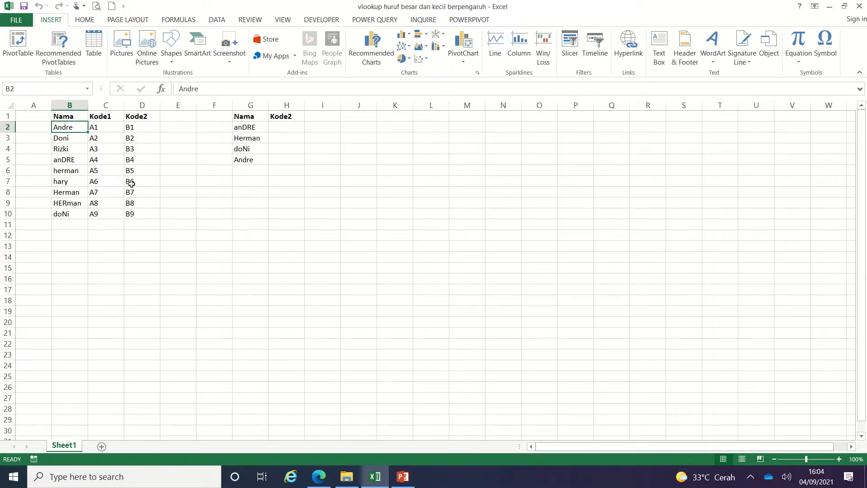
left_click(71, 161)
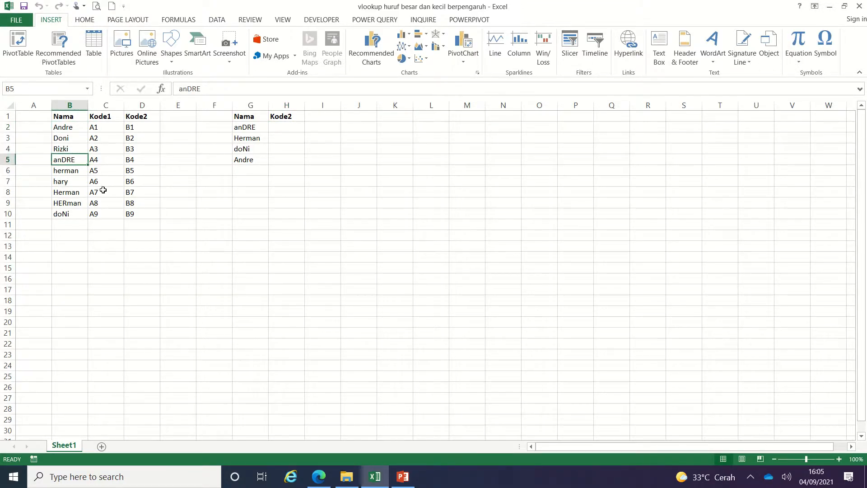
left_click(74, 142)
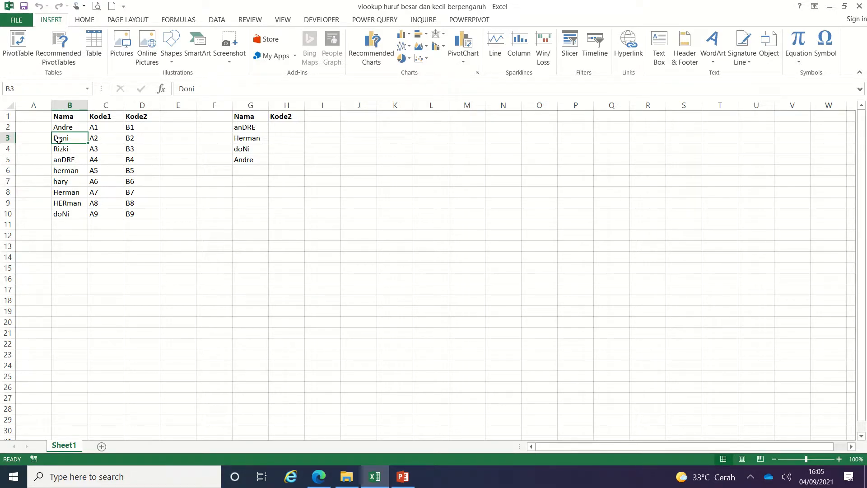
left_click(68, 214)
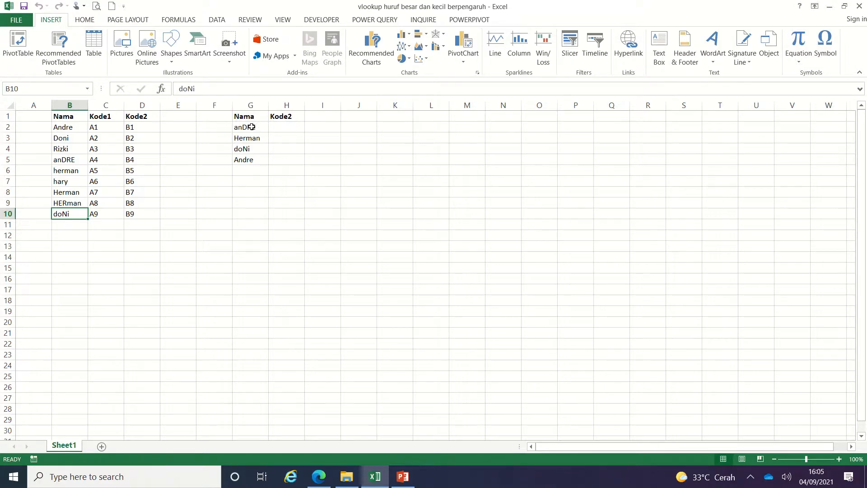
left_click_drag(252, 127, 251, 155)
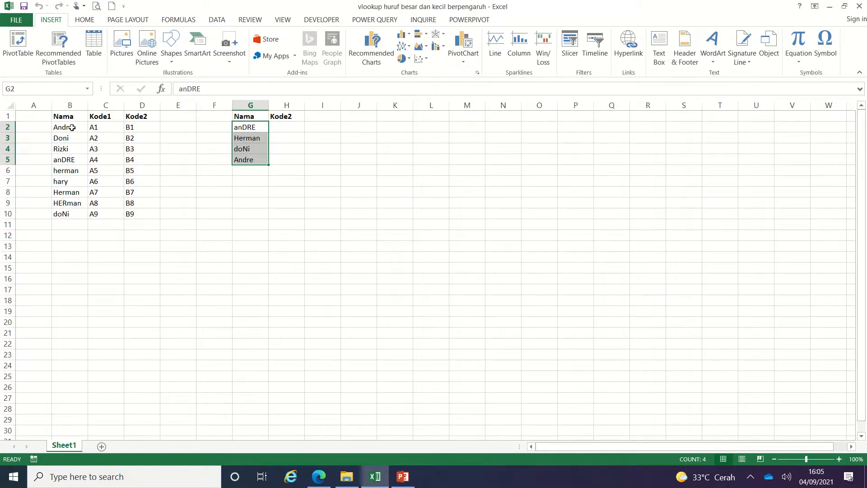
Enter the formula =VLOOKUP(G2,$B$2:$D$10,3,0) in cell H2
left_click(283, 128)
type("=vloo")
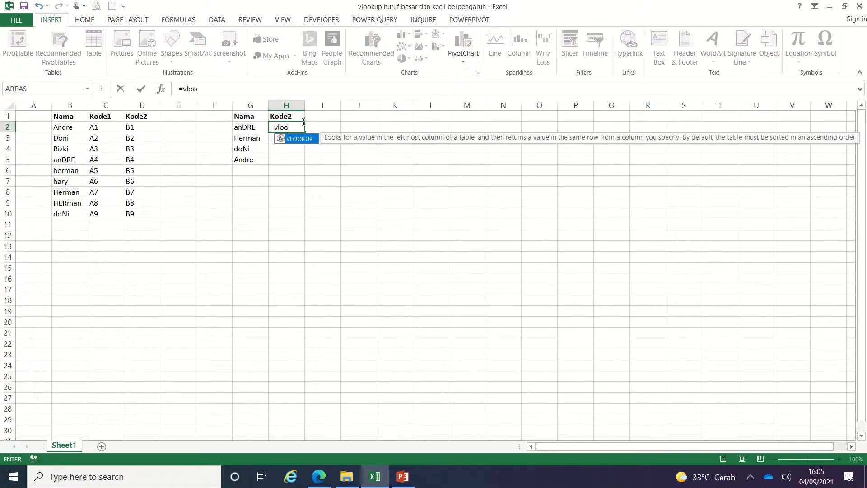
type("kup(")
left_click(242, 126)
type(",")
left_click_drag(66, 127, 149, 211)
key("F4")
type(",")
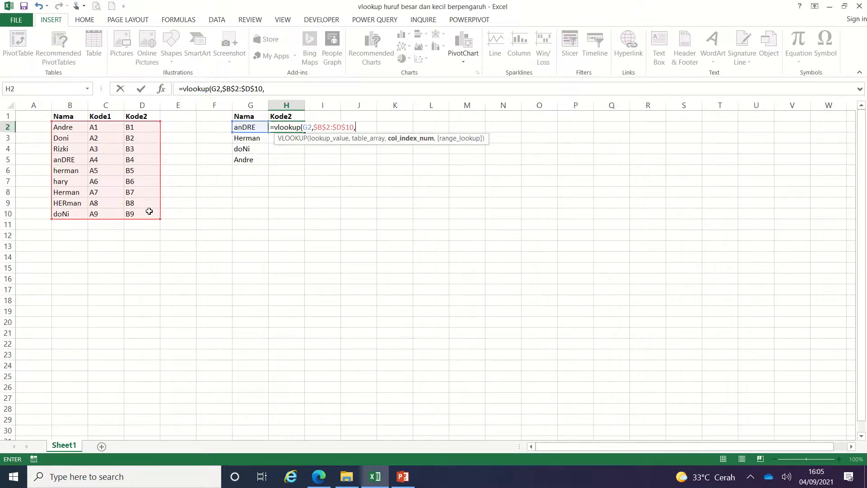
type("3,0")
key("Return")
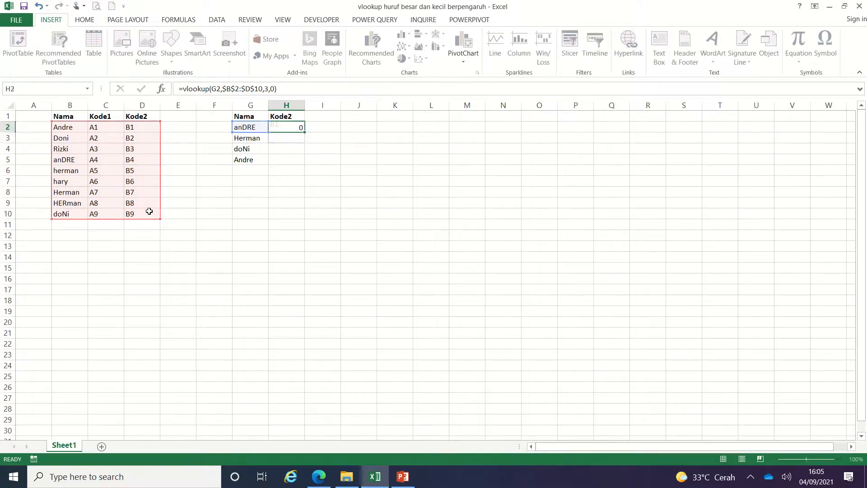
key("Up")
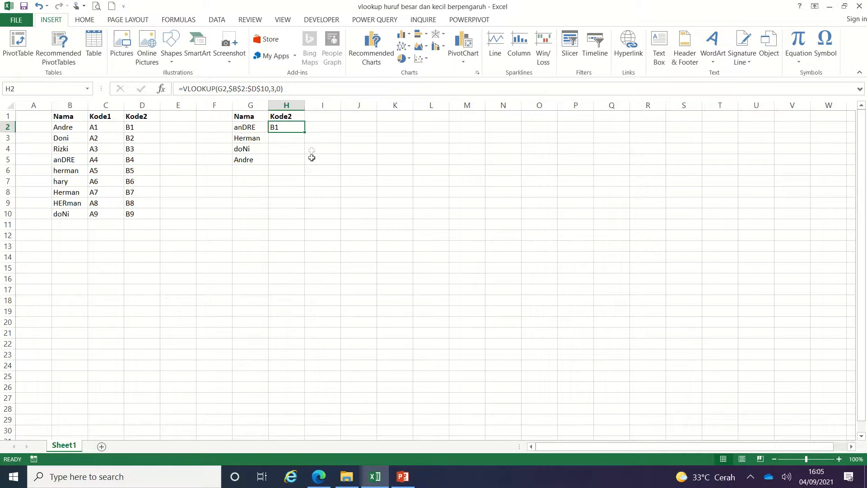
Fill the VLOOKUP formula down to H5 and compare the result for G2 with the Kode2 codes in D2 and D5
left_click_drag(305, 132, 308, 162)
left_click(249, 127)
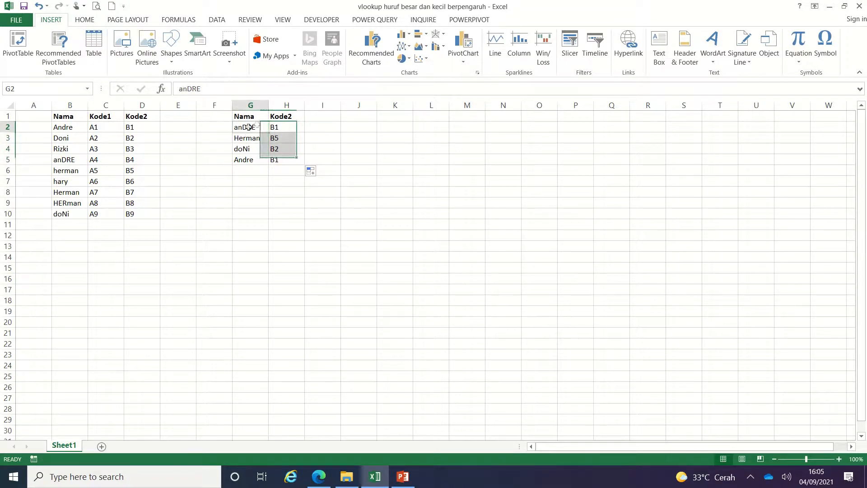
left_click(146, 127)
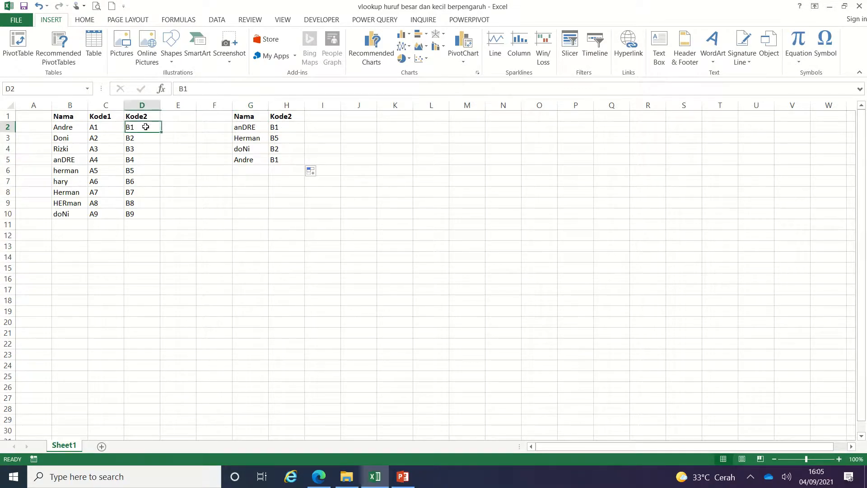
left_click(139, 159)
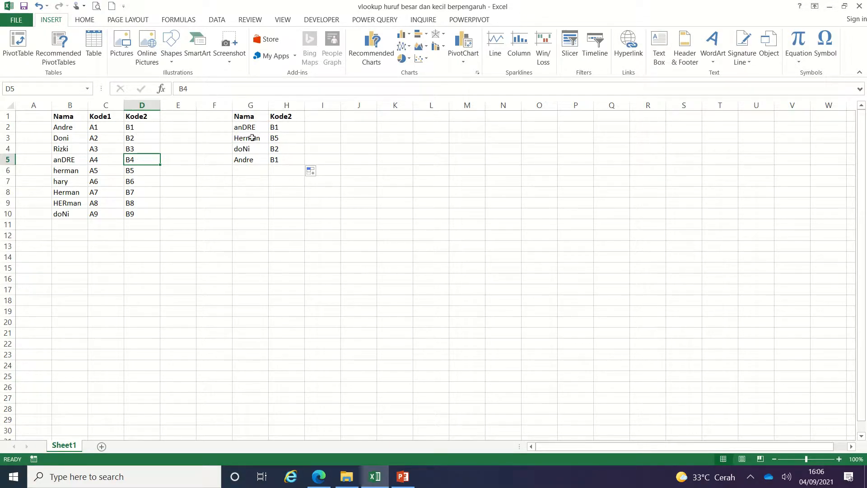
Clear the VLOOKUP formulas from H2:H5
left_click(277, 128)
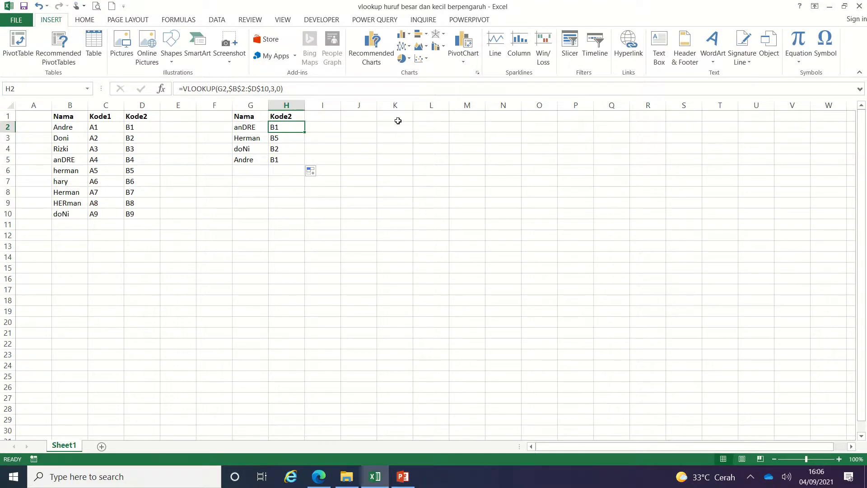
key("shift+Down")
key("shift+Down")
key("shift+Down")
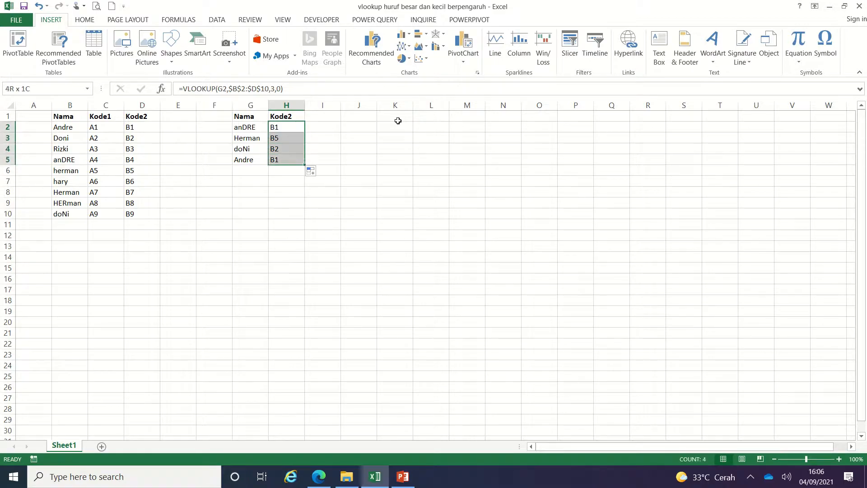
key("Delete")
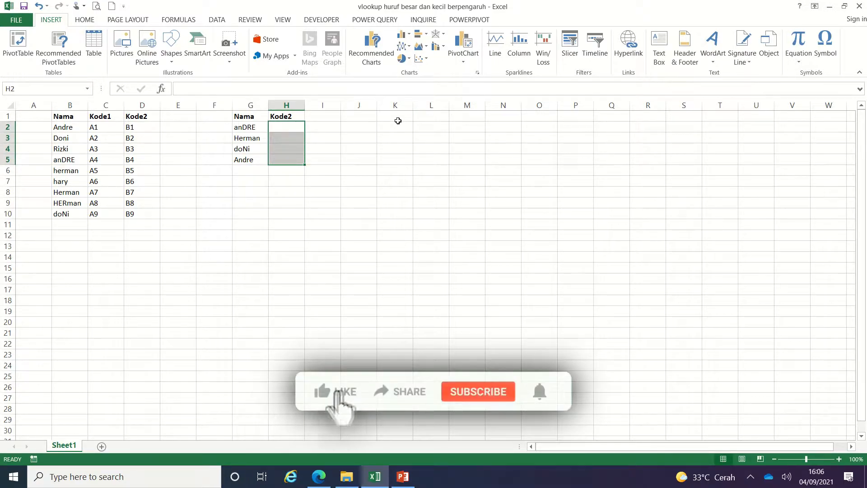
Begin an INDEX formula in H2 with the absolute range $D$2:$D$10 as its array
key("Up")
key("Down")
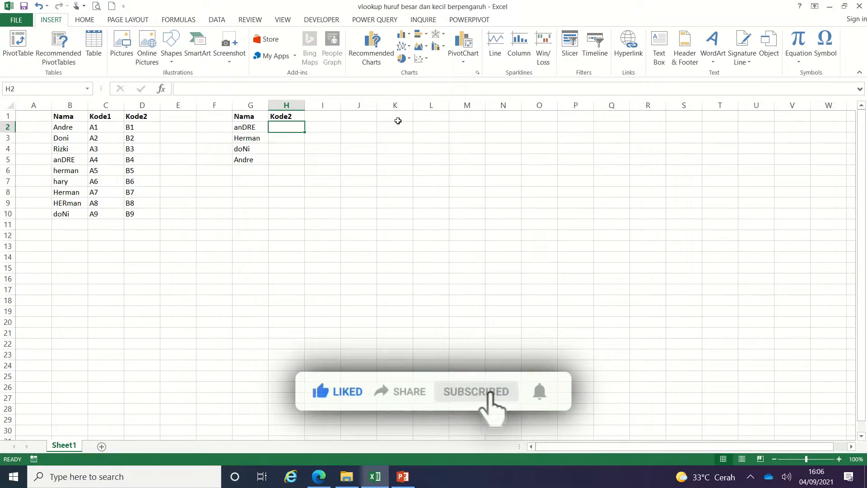
type("=")
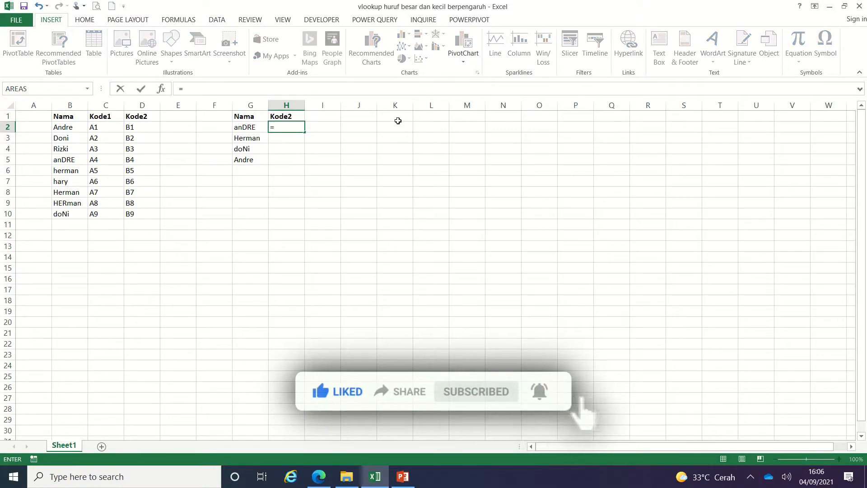
type("index(")
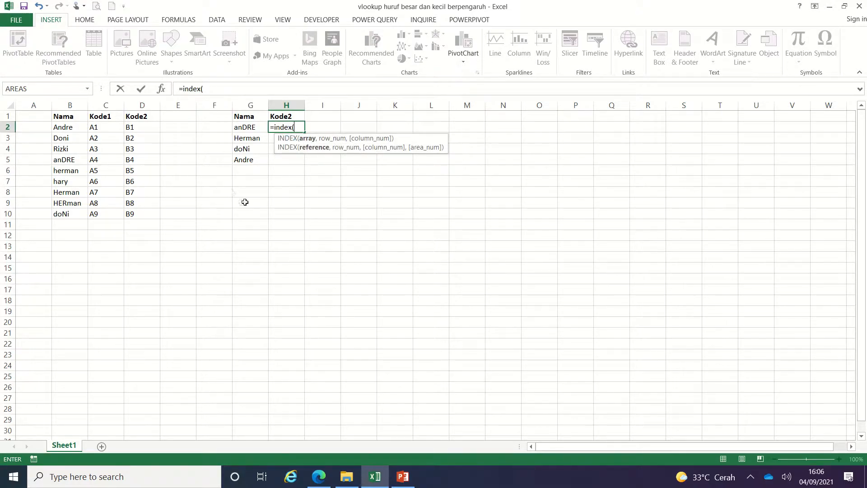
left_click_drag(144, 125, 143, 212)
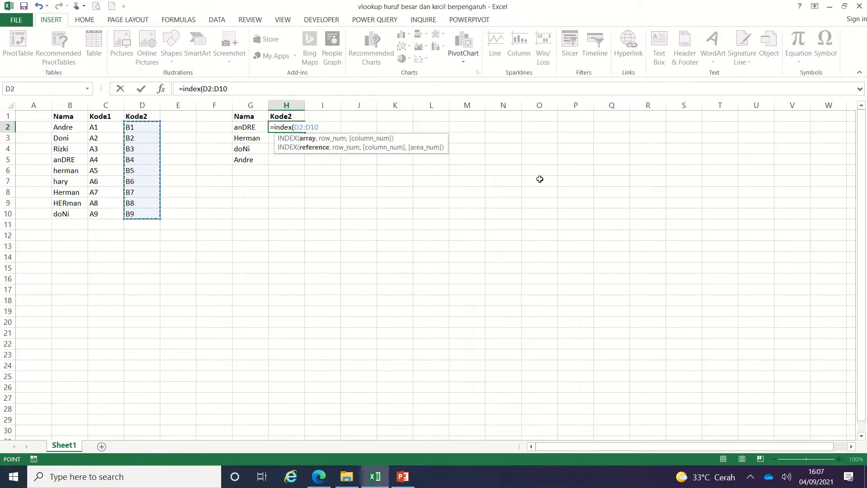
key("F4")
type(",")
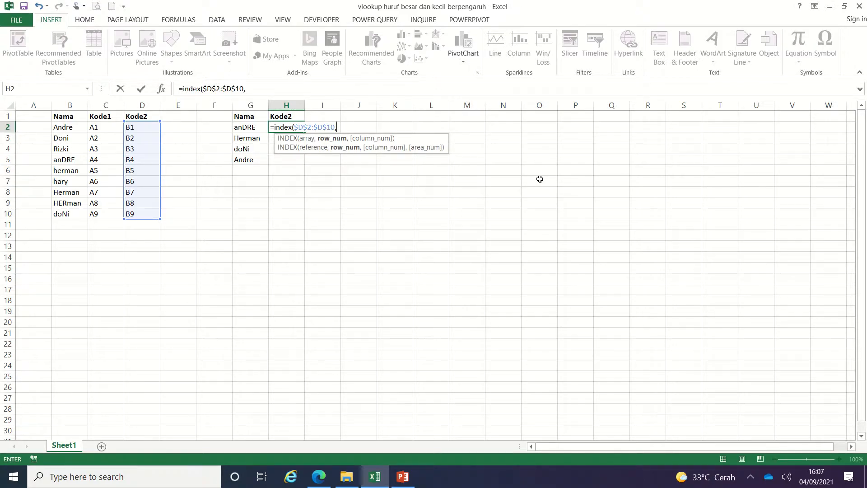
Nest a MATCH function as the INDEX row number, with TRUE as its lookup value
type("match")
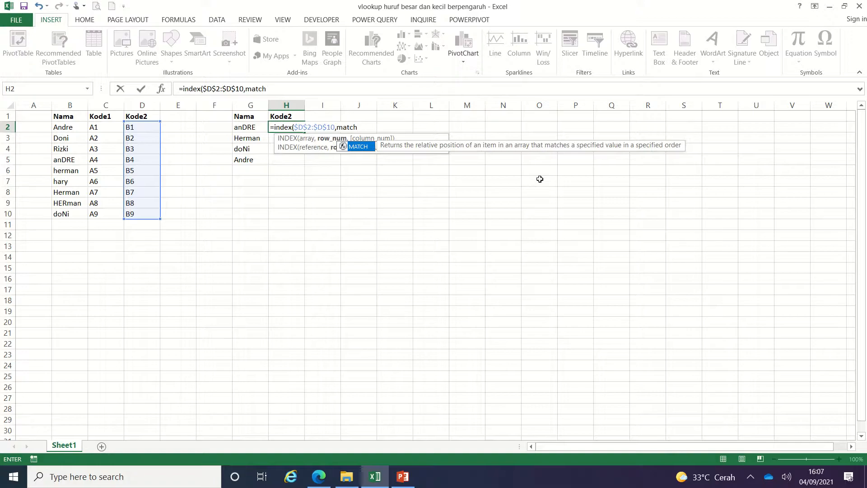
type("(")
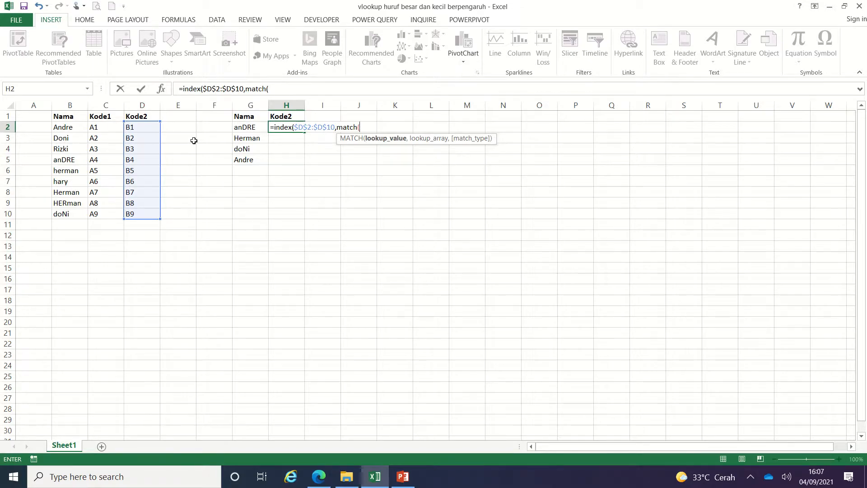
type("ea")
key("BackSpace")
key("BackSpace")
type("TRUW")
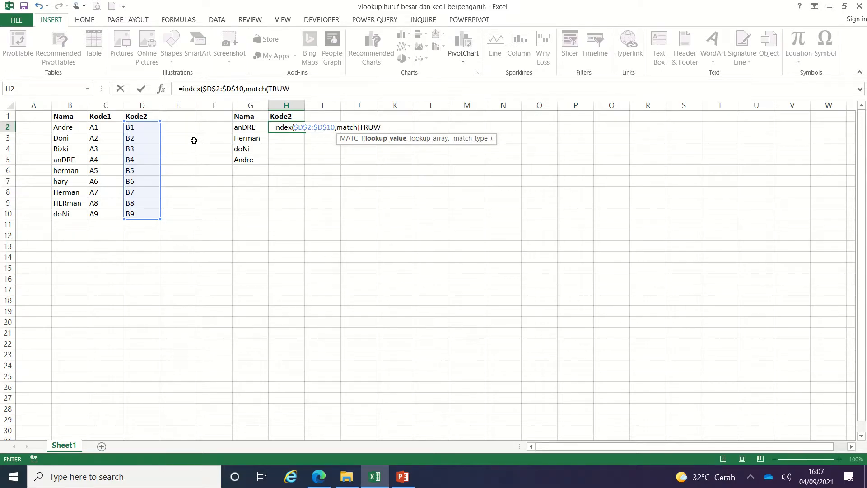
key("BackSpace")
type("E")
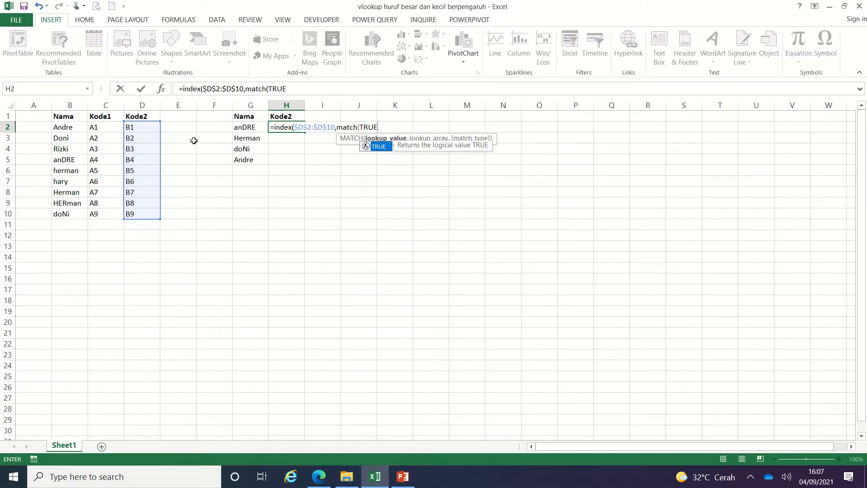
type(",")
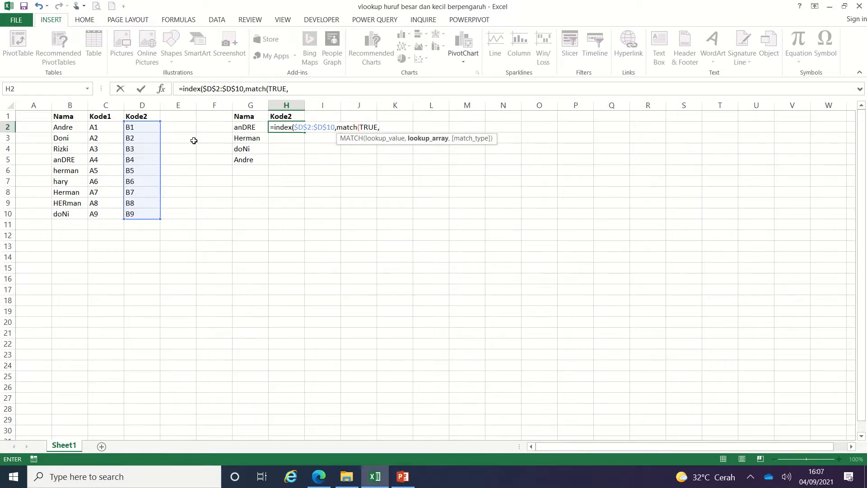
Nest an EXACT function as MATCH's lookup array, comparing G2 with the absolute range $B$2:$B$10
type("exa")
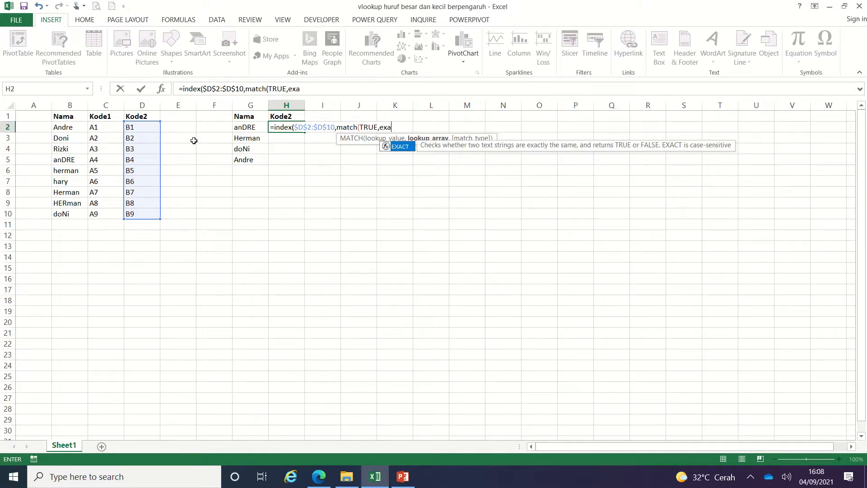
type("ct(")
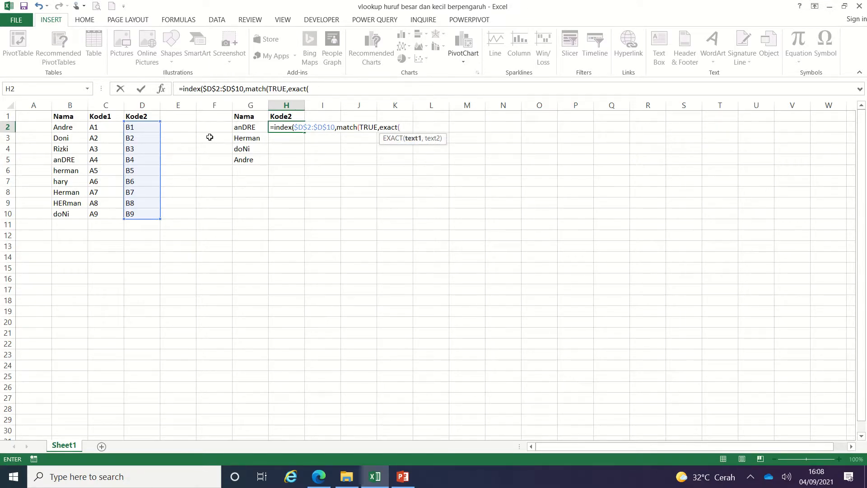
left_click(253, 129)
type(",")
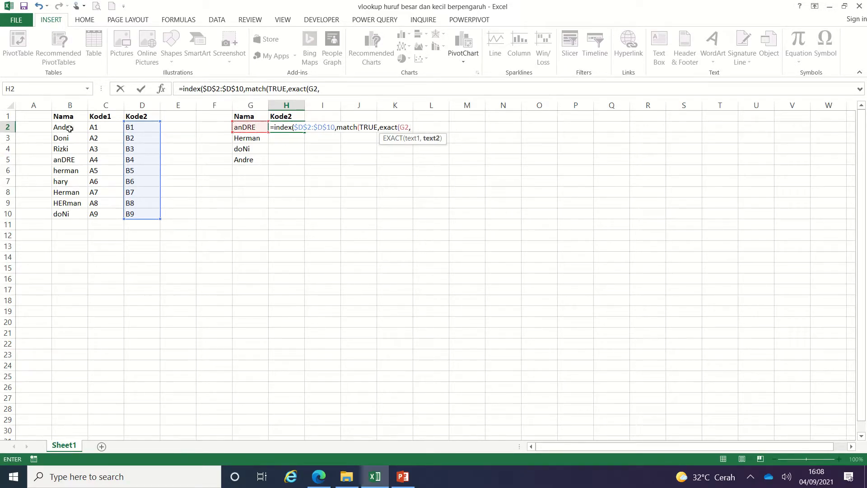
left_click_drag(66, 130, 70, 160)
left_click_drag(69, 205, 68, 213)
key("F4")
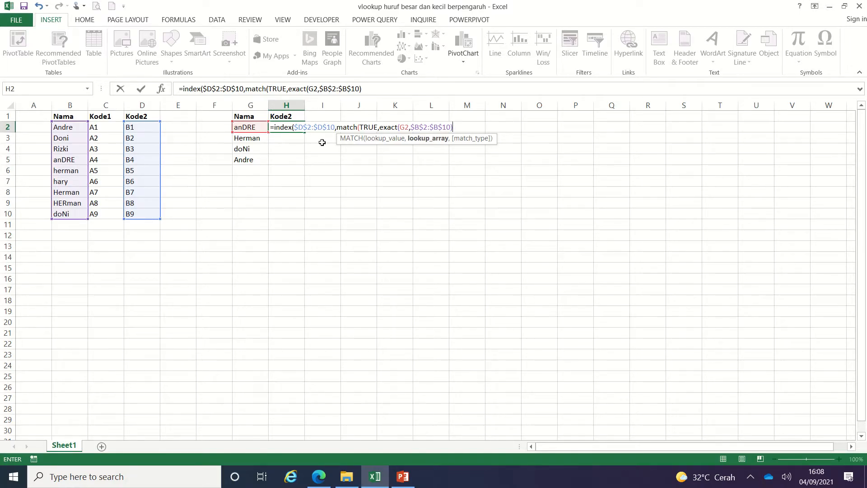
Complete the formula in H2 with match type 0 as an array formula and fill it down to H5
type(",0")
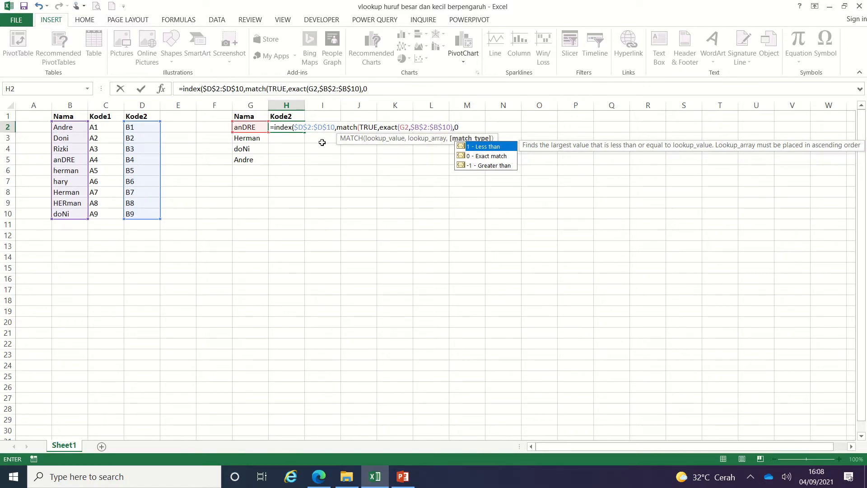
type(")")
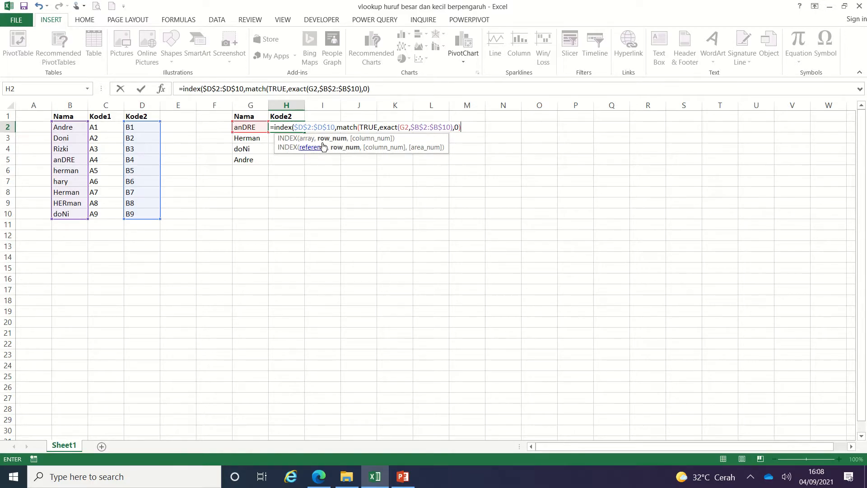
type(")")
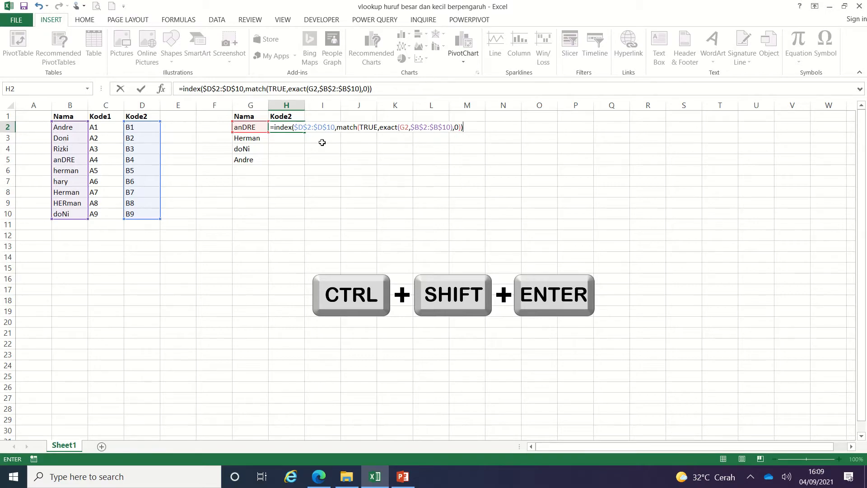
key("ctrl+shift+Return")
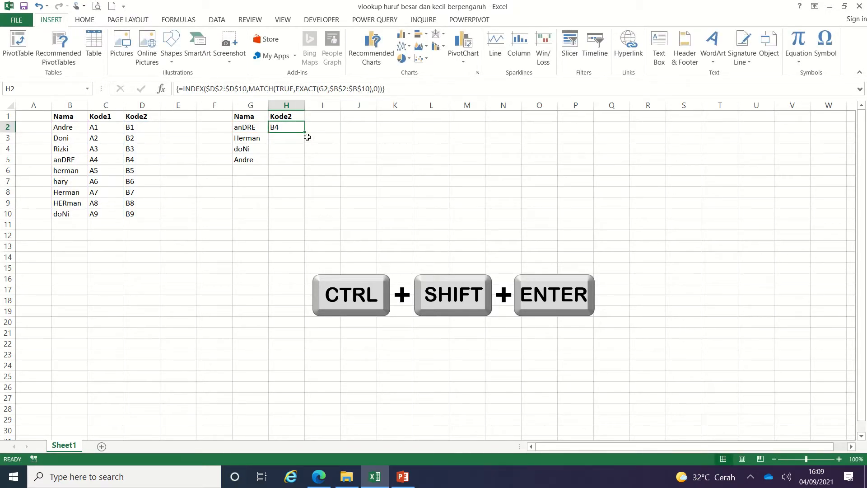
left_click_drag(306, 133, 307, 164)
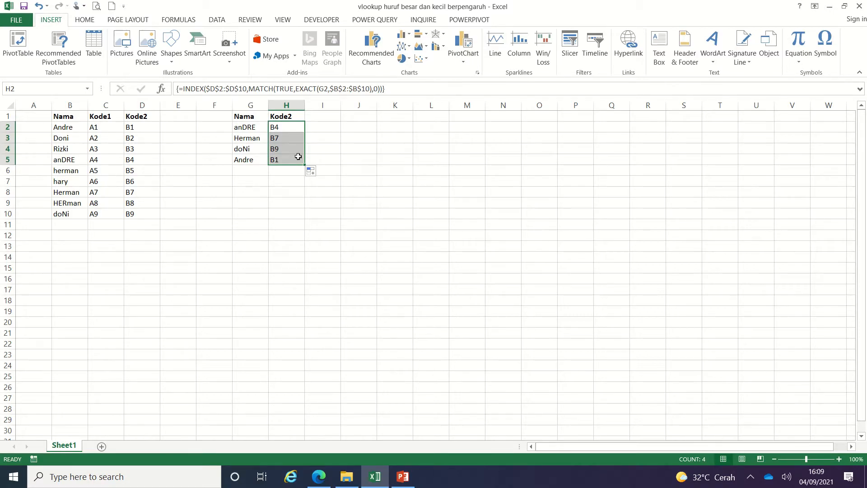
left_click(258, 129)
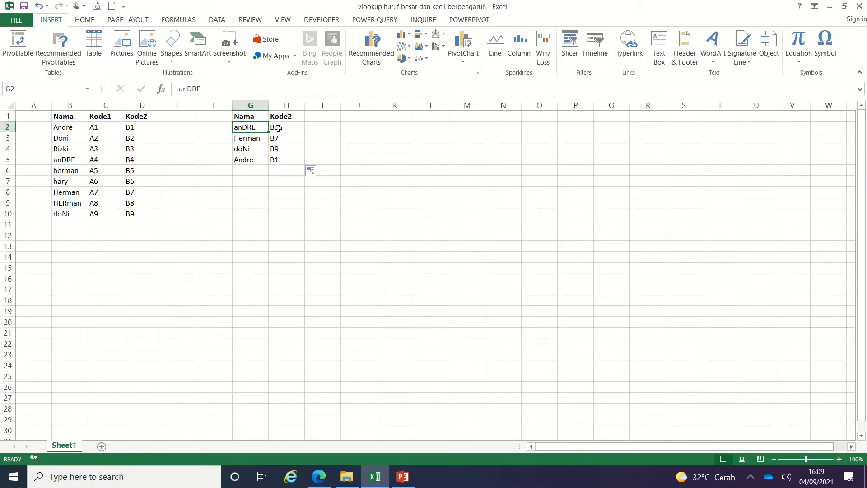
Compare the case-sensitive lookup results in G2:H5 with the matching name rows in the source table B2:D10
left_click_drag(80, 162, 135, 161)
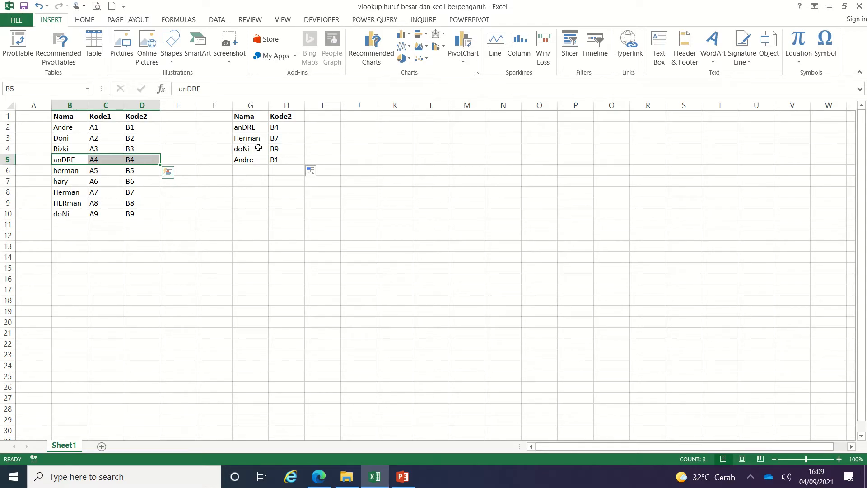
left_click_drag(251, 164, 287, 161)
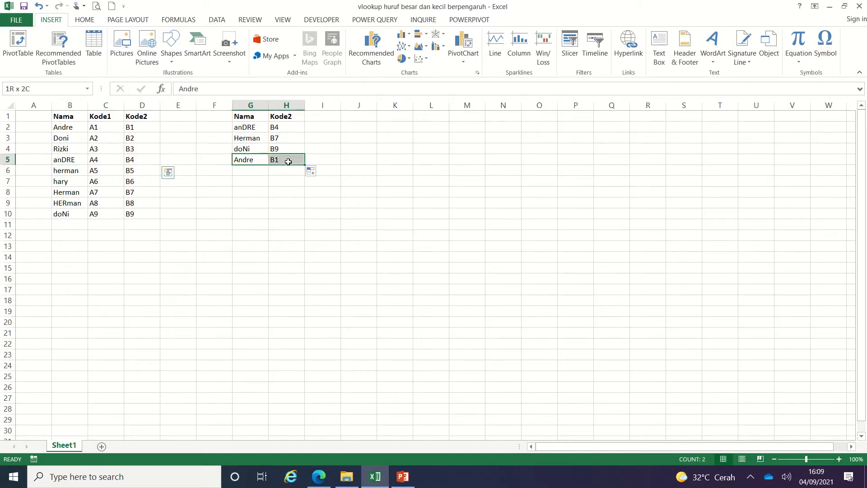
left_click(73, 135)
left_click_drag(75, 128, 131, 128)
left_click(253, 150)
left_click_drag(252, 151, 286, 150)
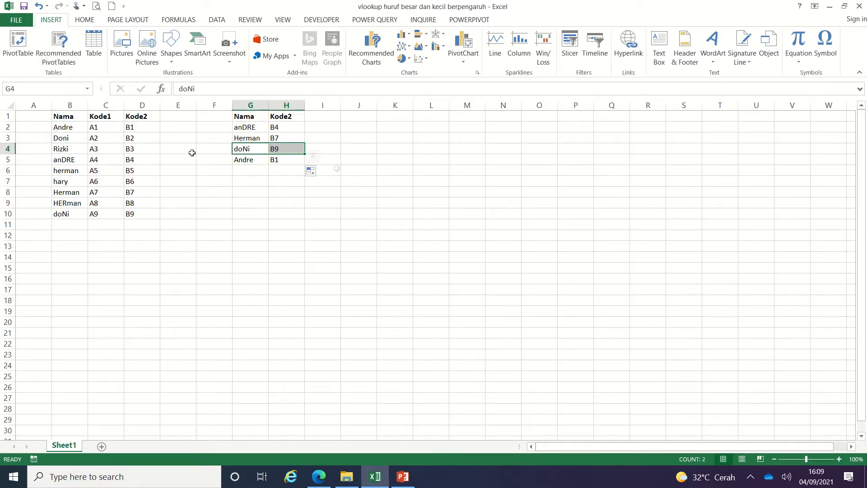
left_click_drag(80, 214, 147, 214)
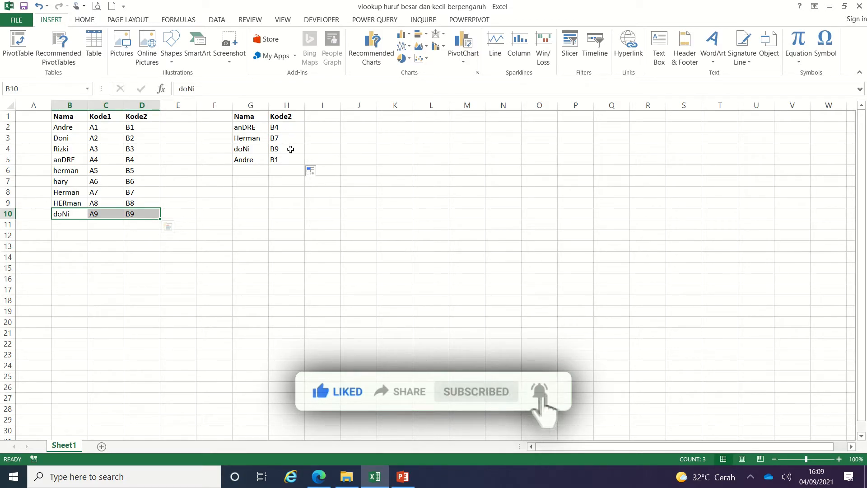
Try entering the H2 formula as an ordinary formula instead of an array formula, and undo that entry
left_click(287, 129)
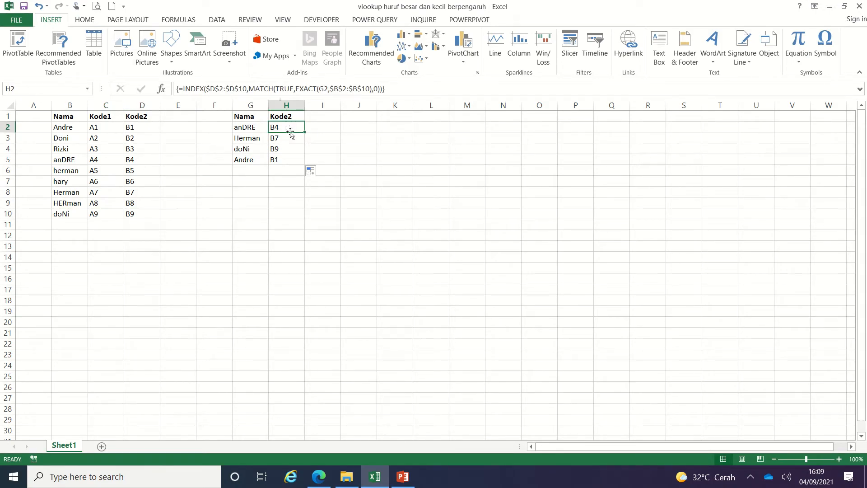
left_click(179, 20)
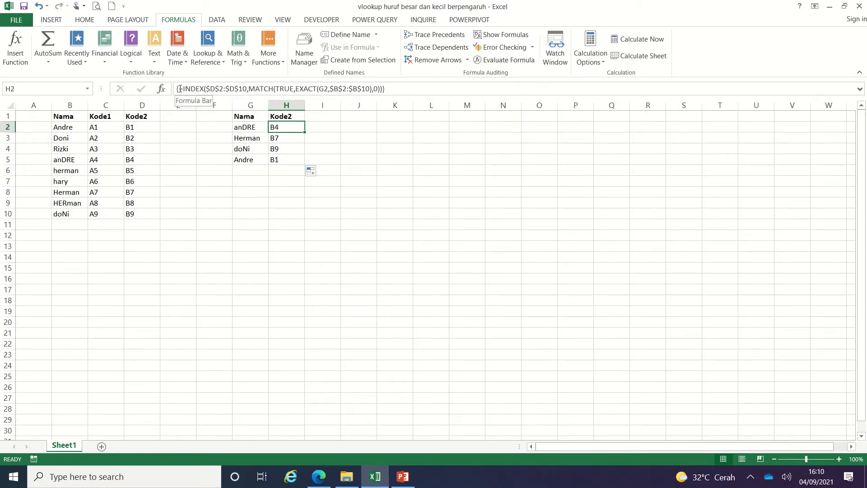
left_click(391, 89)
key("ctrl+shift+Return")
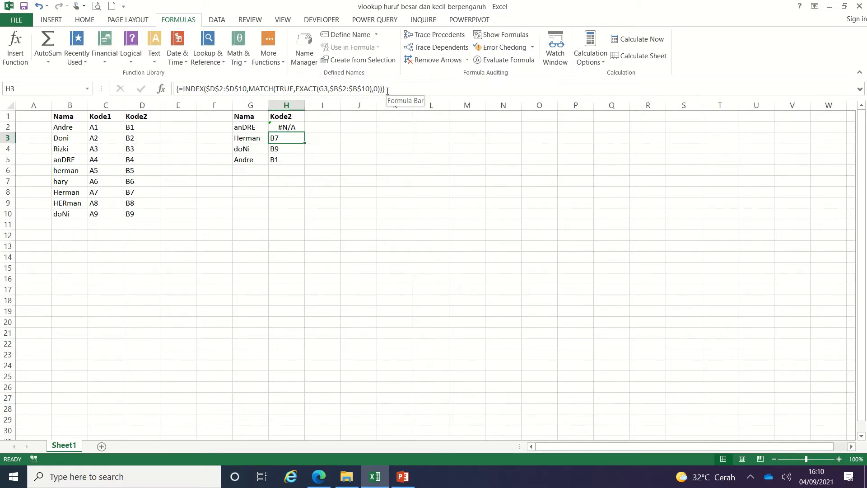
key("Up")
key("Down")
key("ctrl+z")
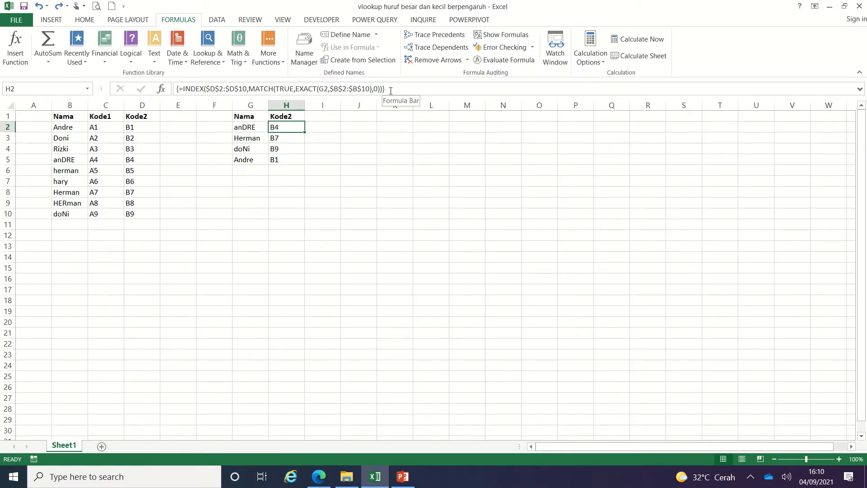
Evaluate the H2 array formula stage by stage through EXACT, MATCH and INDEX, and close the evaluation
left_click(505, 62)
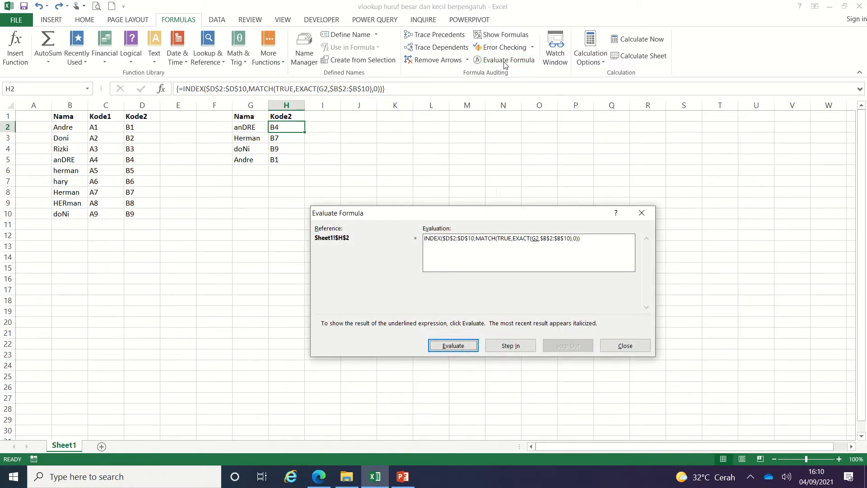
left_click(453, 345)
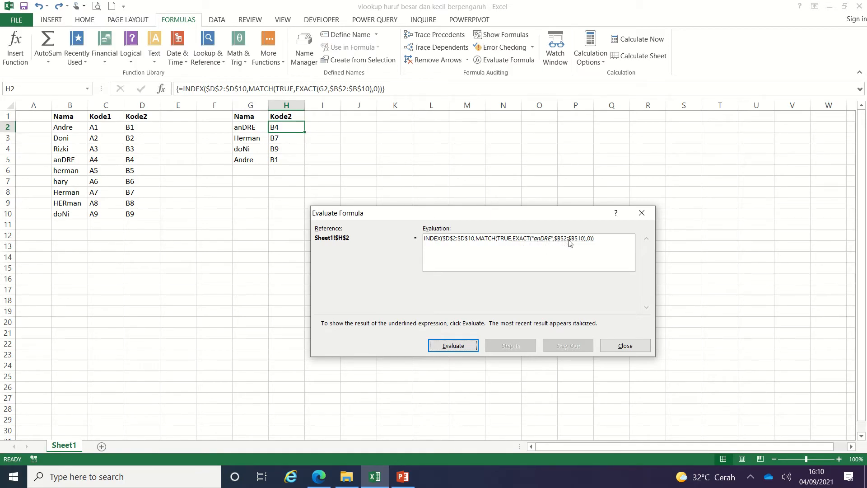
left_click(470, 346)
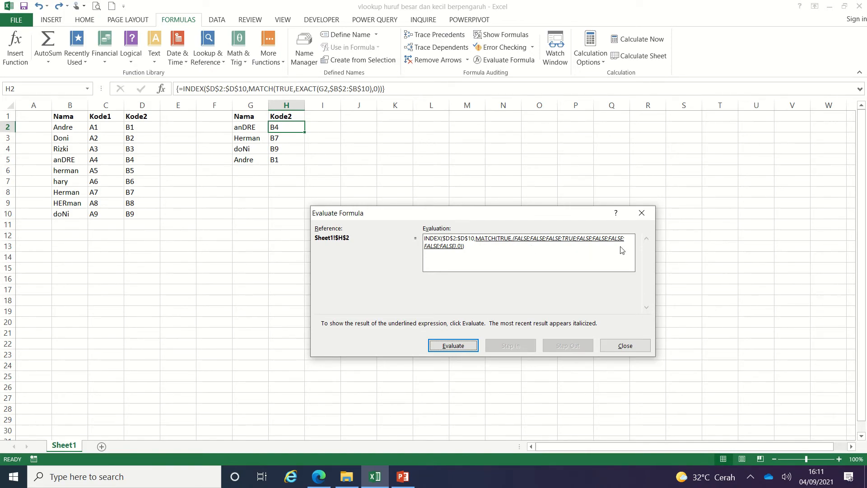
left_click(454, 347)
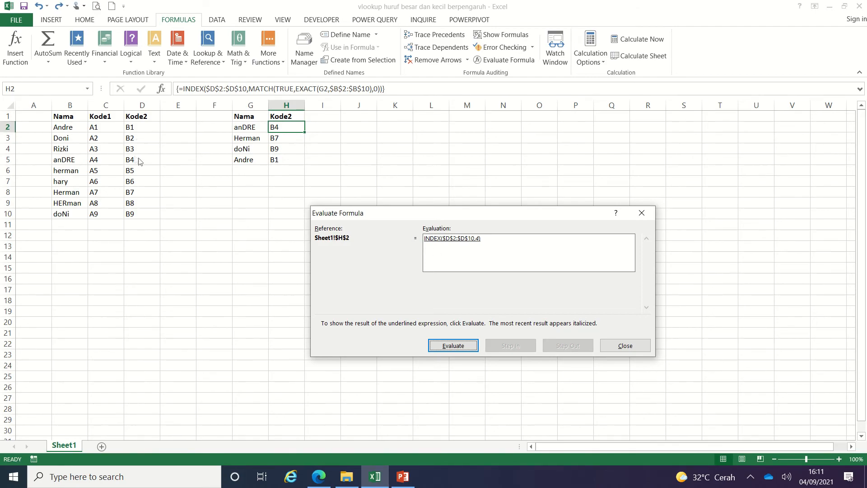
left_click(453, 346)
left_click(620, 347)
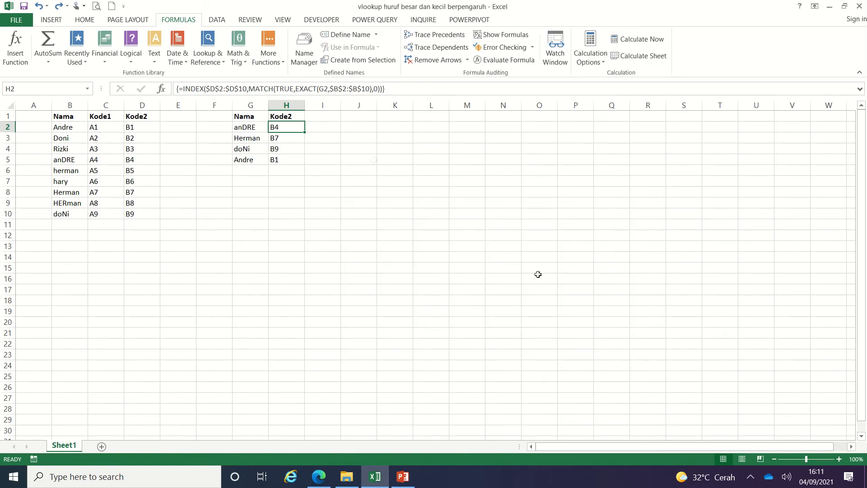